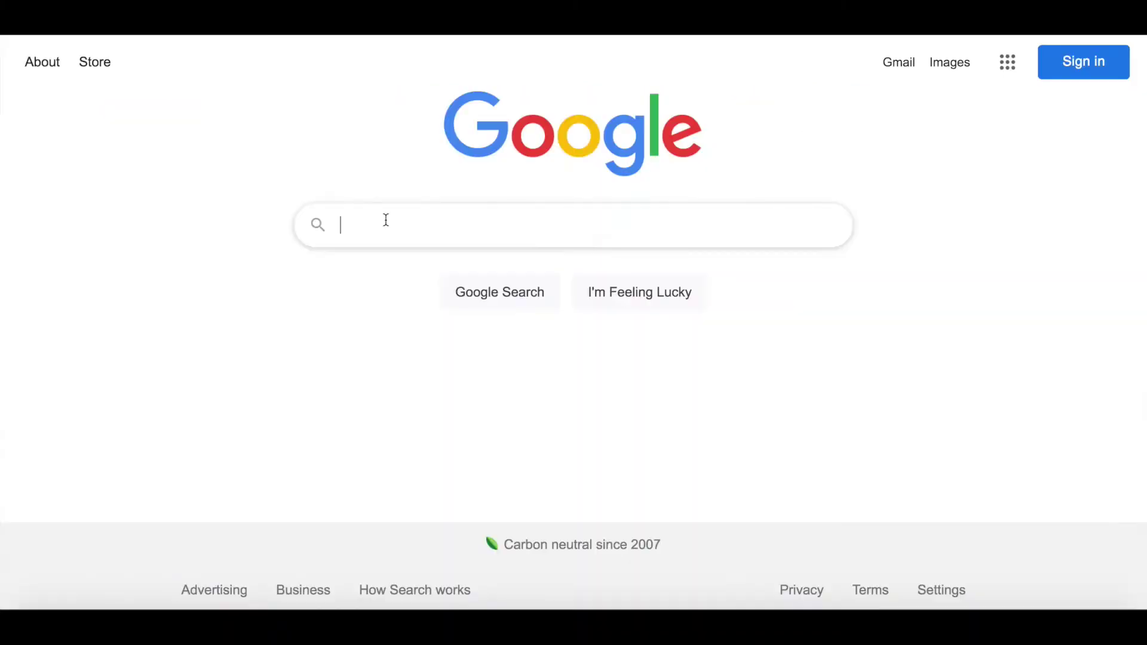
type("doctranslato")
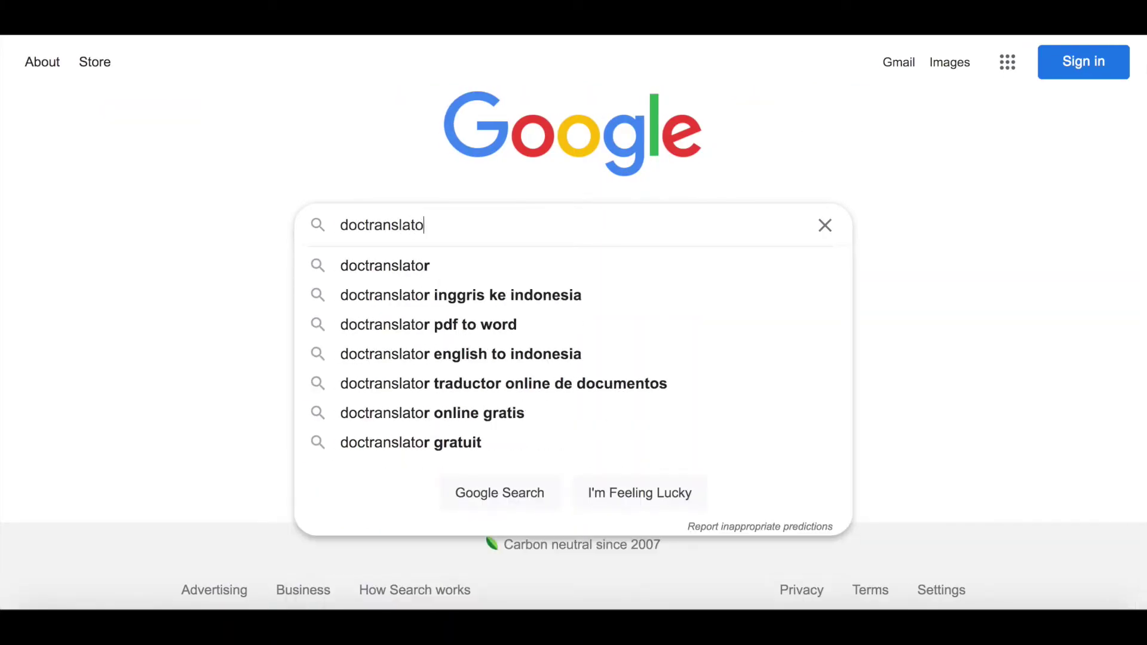
type("r.com")
Find doctranslator.com via Google and bring up the DocTranslator dashboard showing 55 words and 2 files.
key("Return")
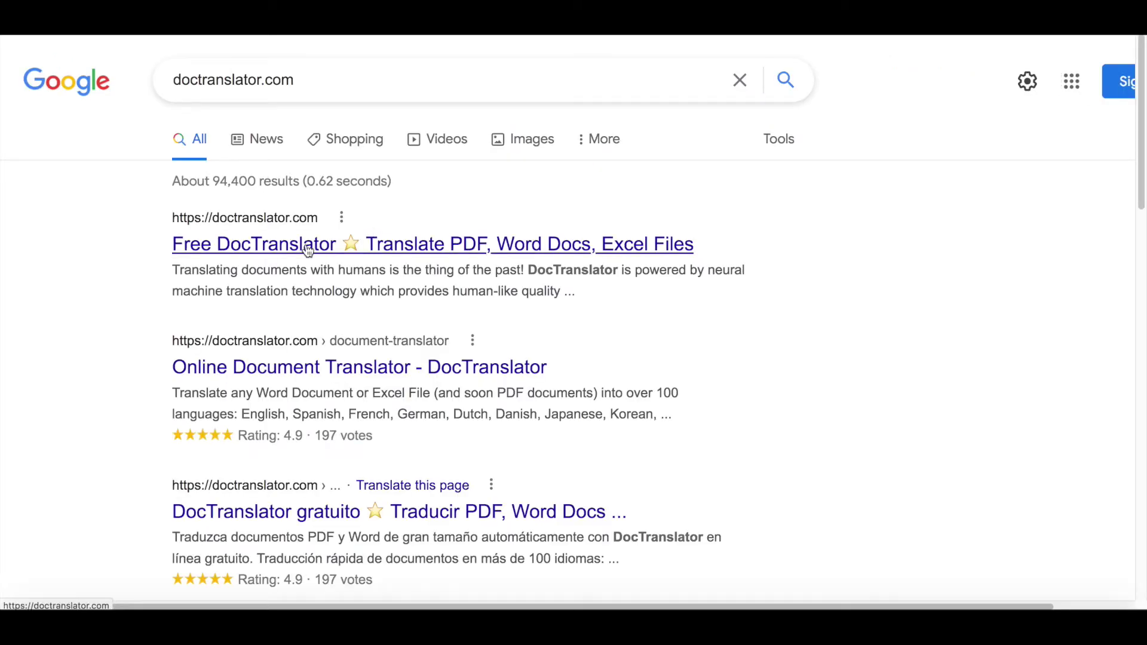
left_click(307, 245)
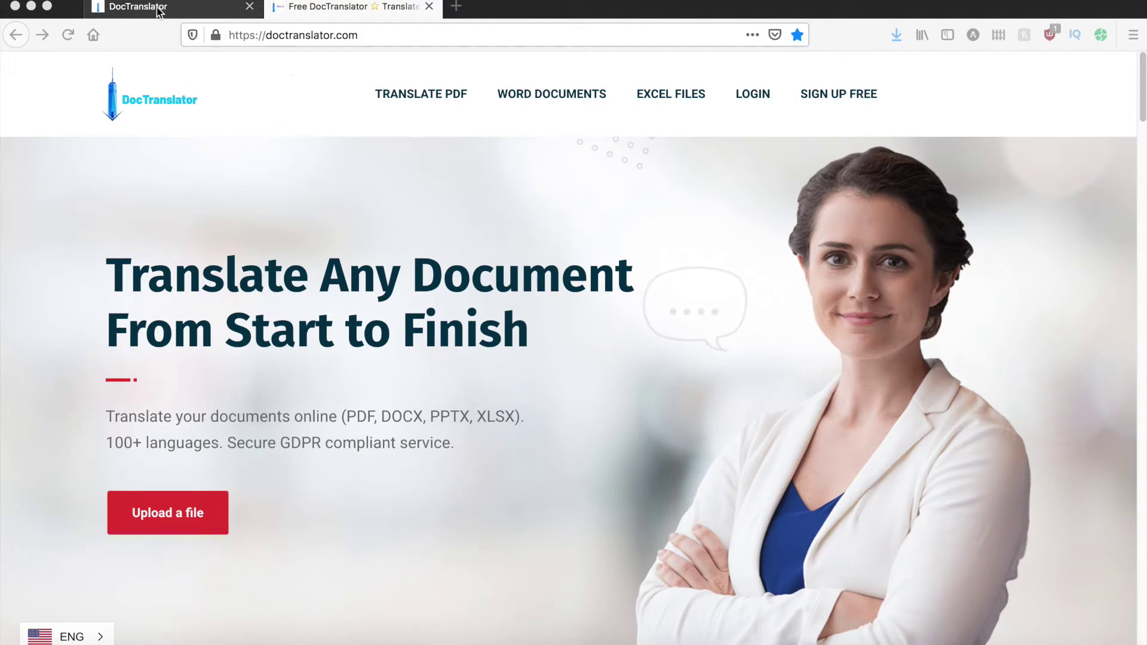
left_click(159, 11)
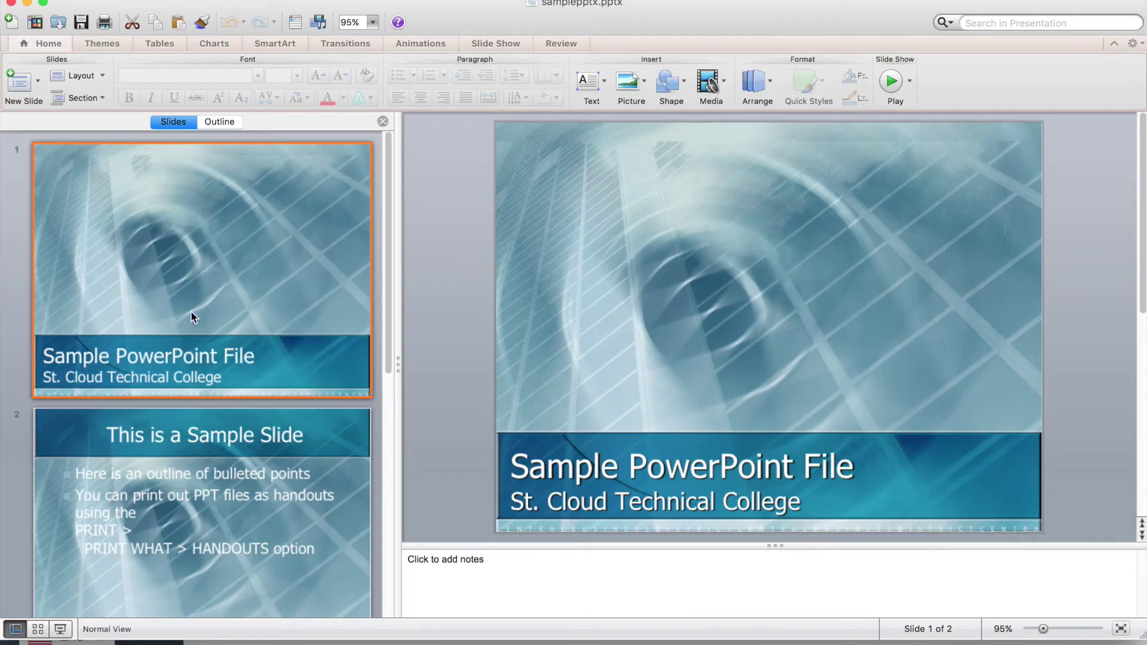
Review the title and bulleted slides of sample.pptx, then return to the DocTranslator dashboard.
left_click(178, 489)
left_click(165, 273)
left_click(210, 470)
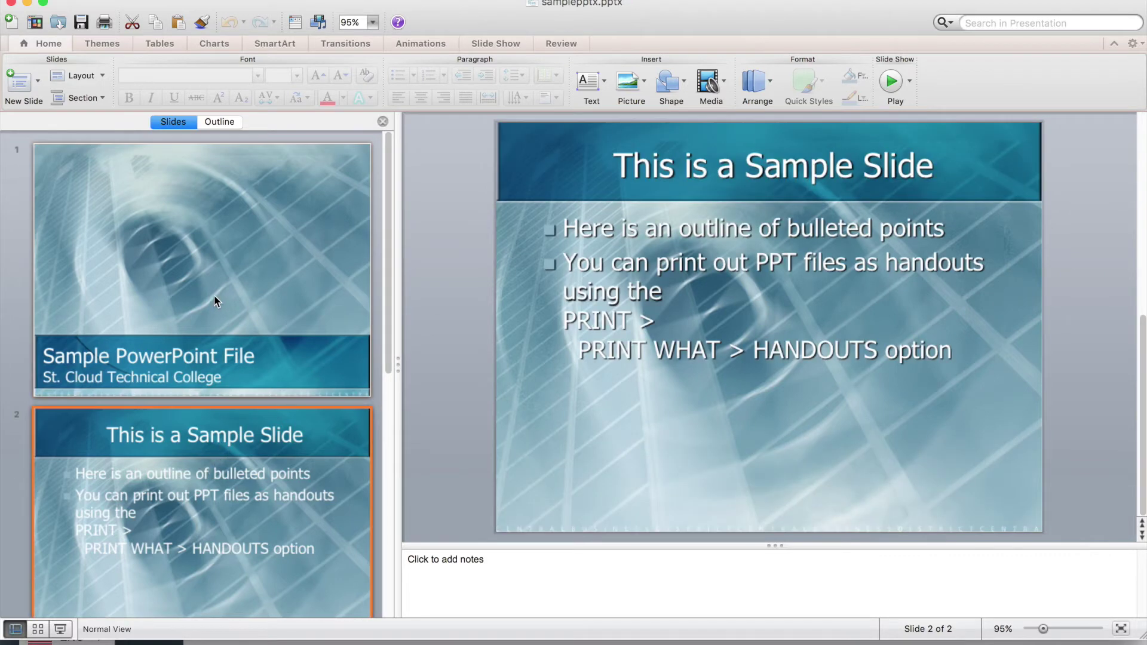
left_click(218, 295)
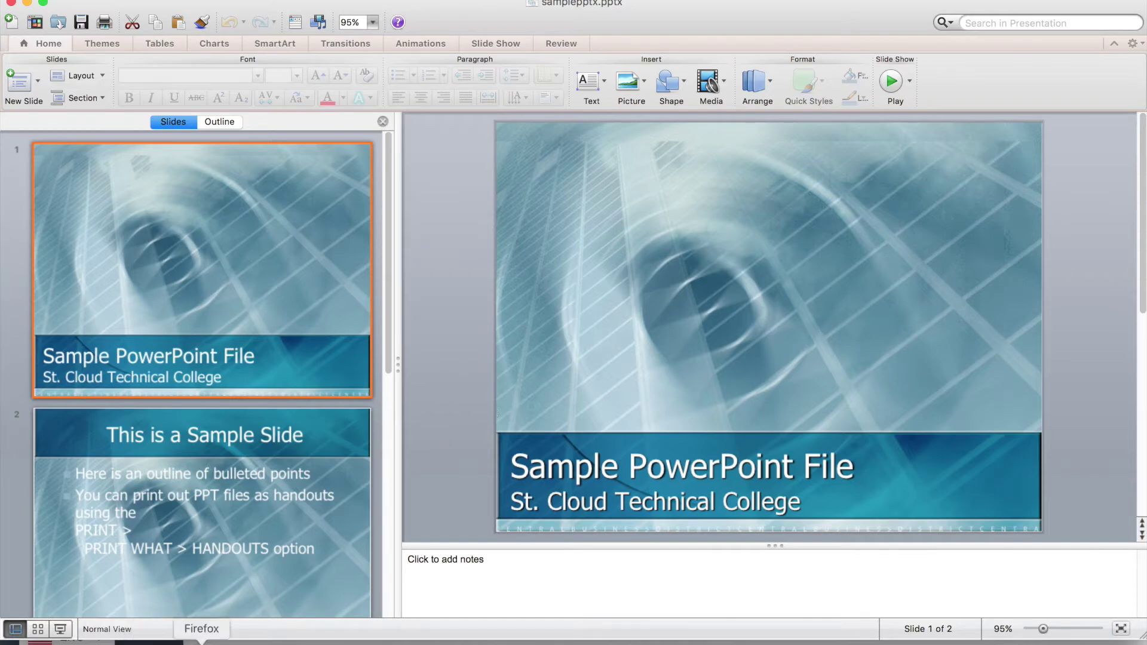
left_click(202, 640)
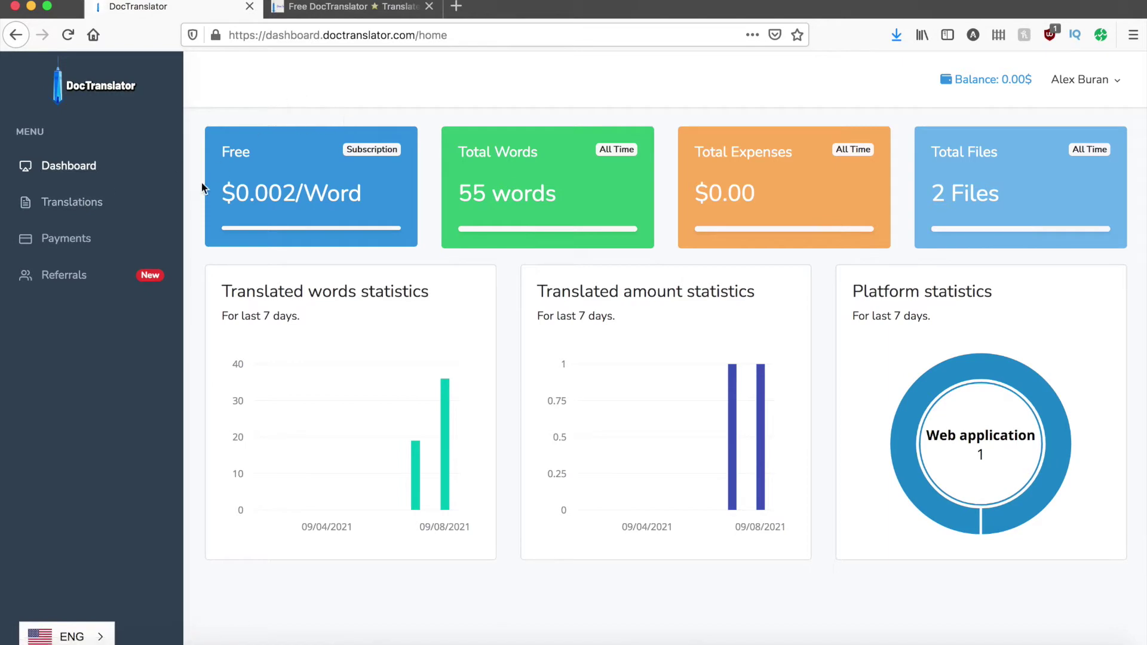
On the Translations page, choose demo.pptx as the file to translate.
left_click(65, 205)
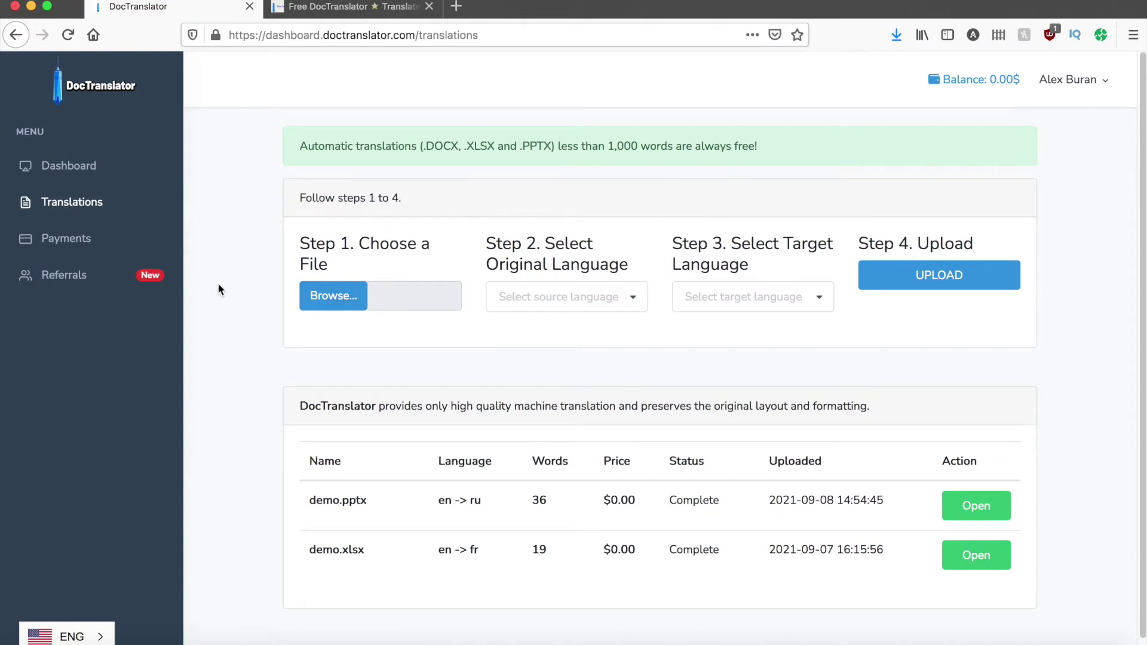
left_click(334, 296)
left_click(342, 93)
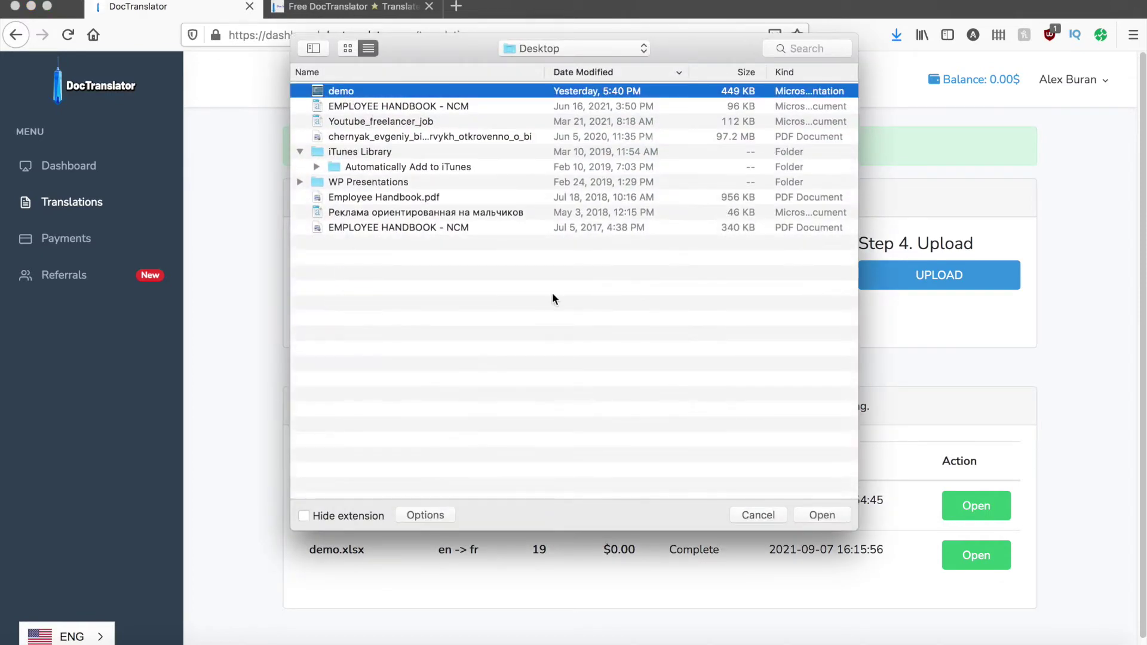
left_click(823, 515)
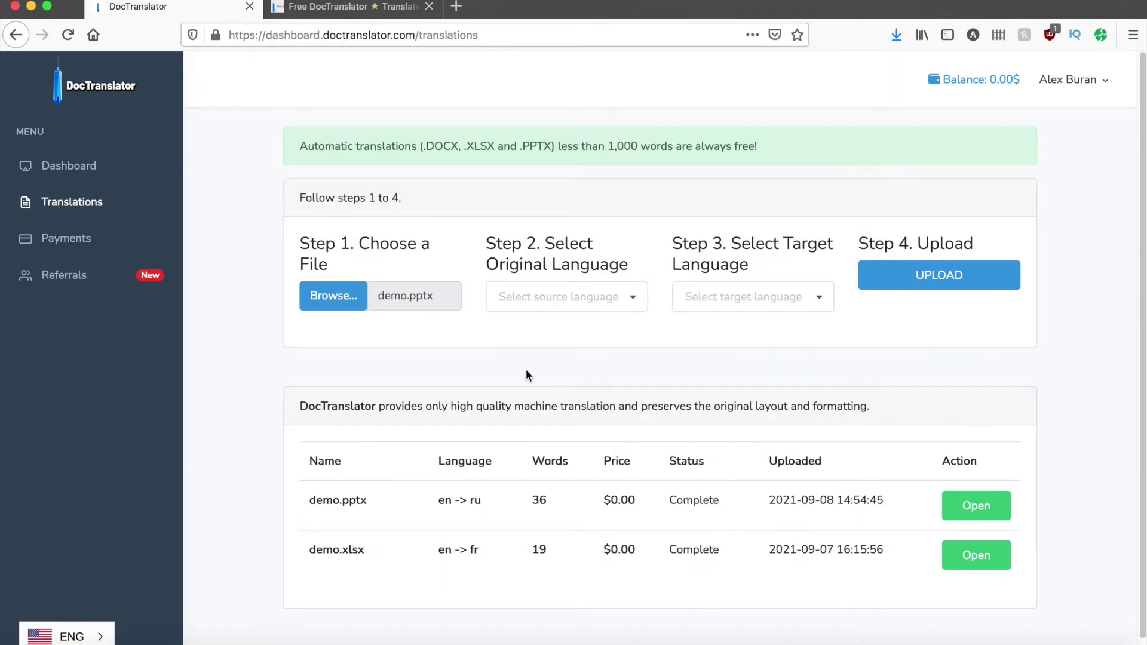
Set English to French, upload demo.pptx, and request the free automatic translation.
left_click(537, 296)
type("english")
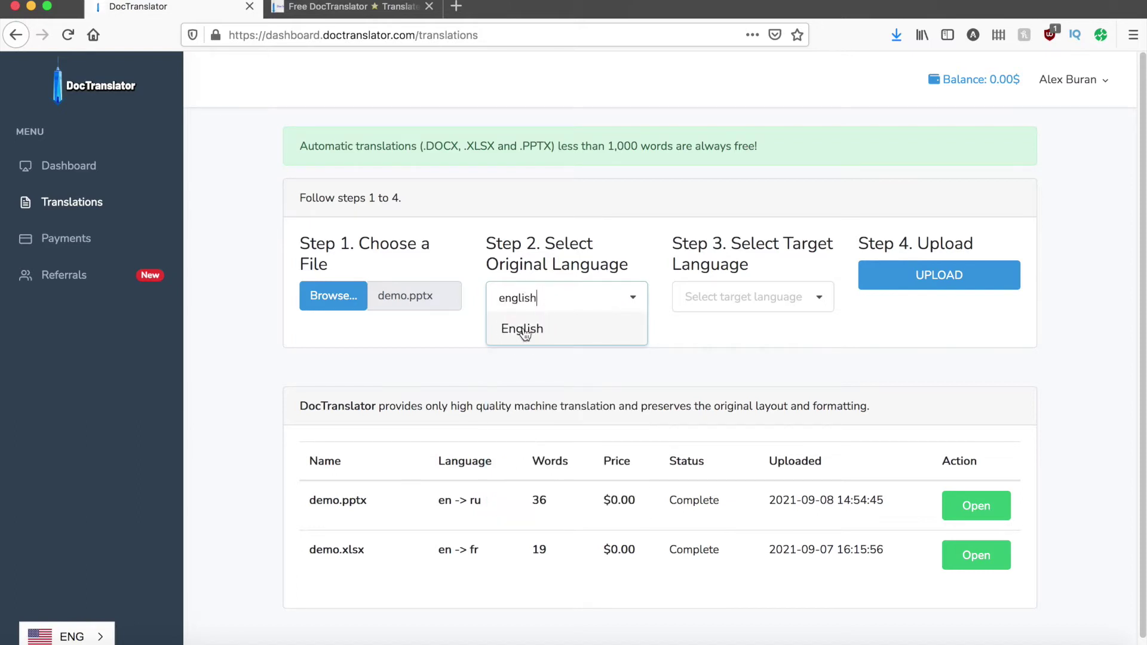
left_click(534, 330)
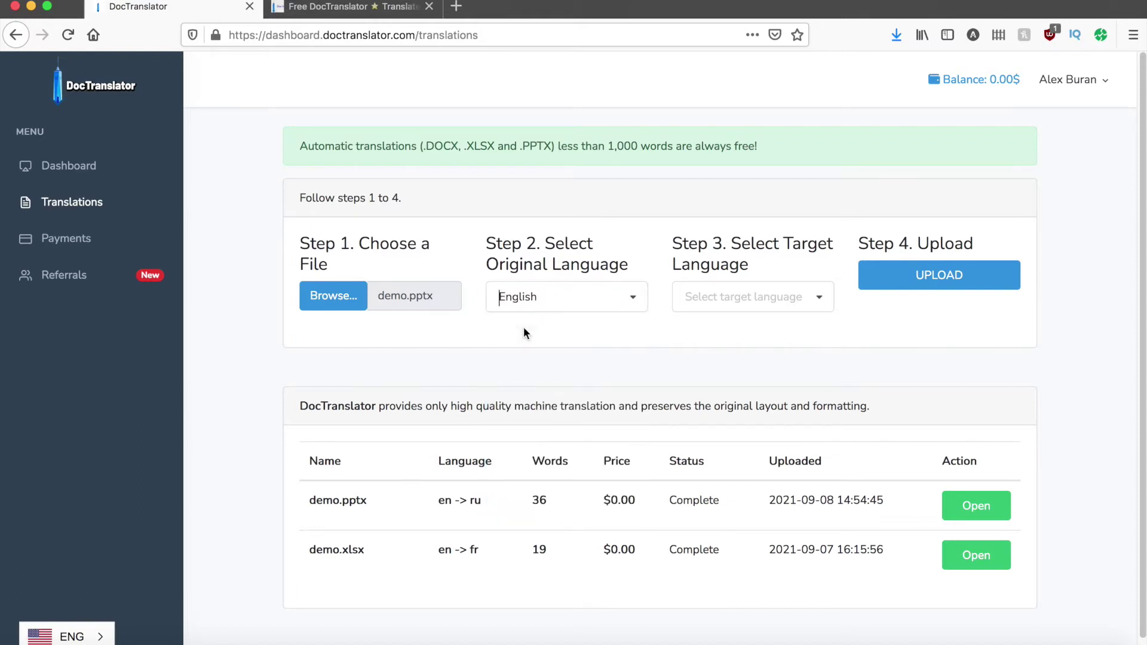
left_click(729, 298)
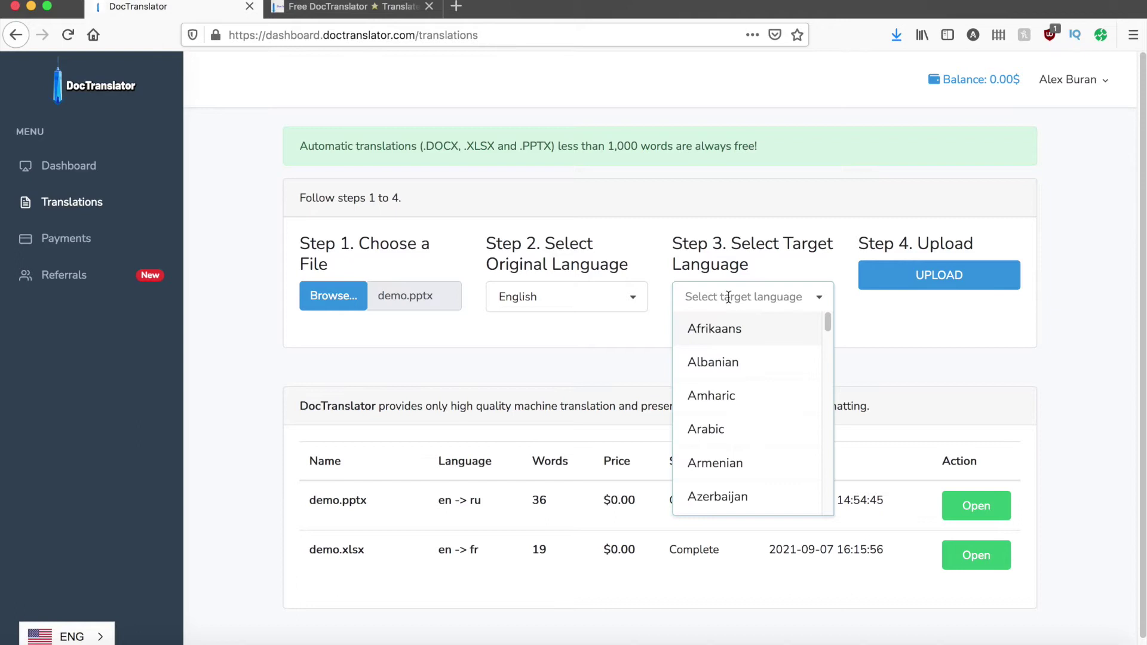
type("fre")
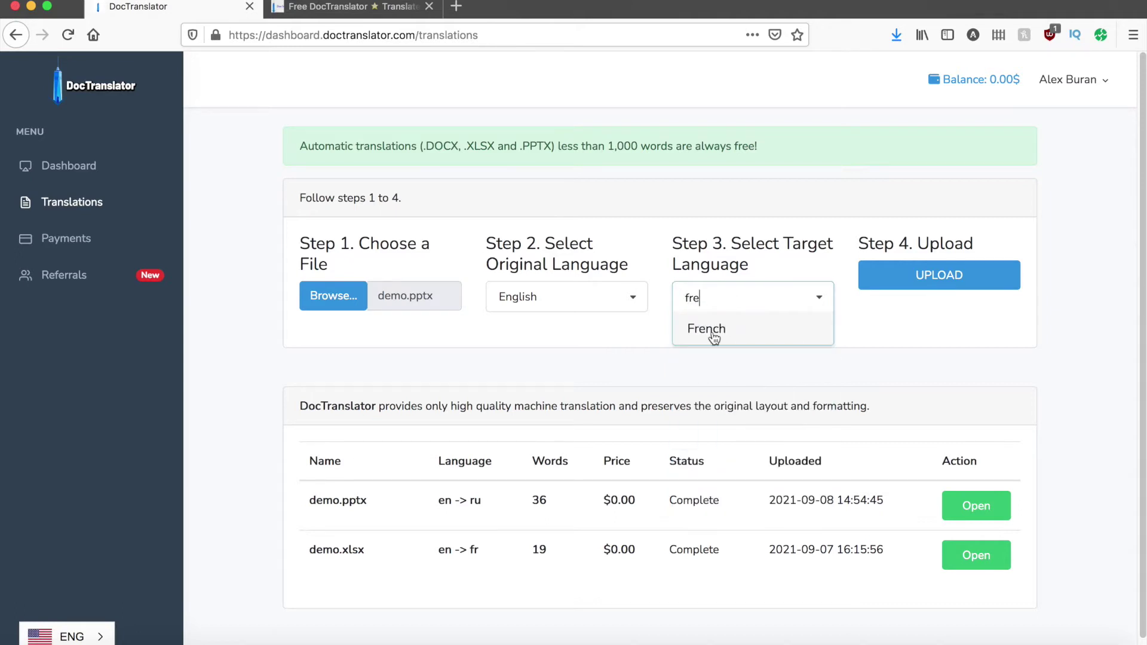
left_click(706, 329)
left_click(915, 276)
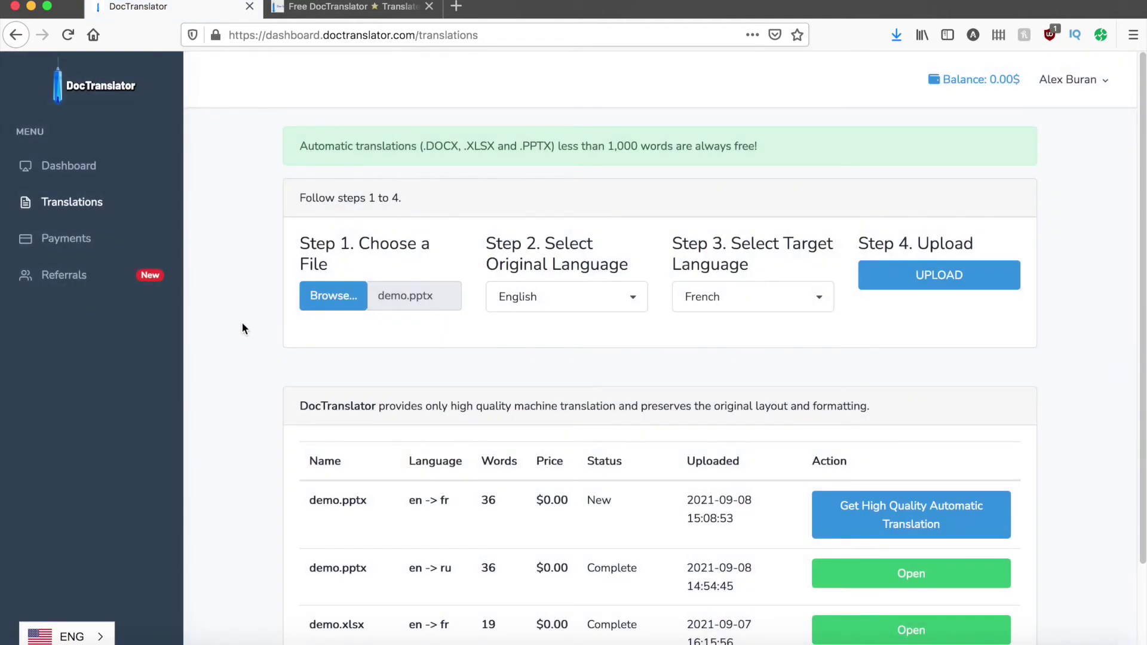
scroll(241, 328, "down", 2)
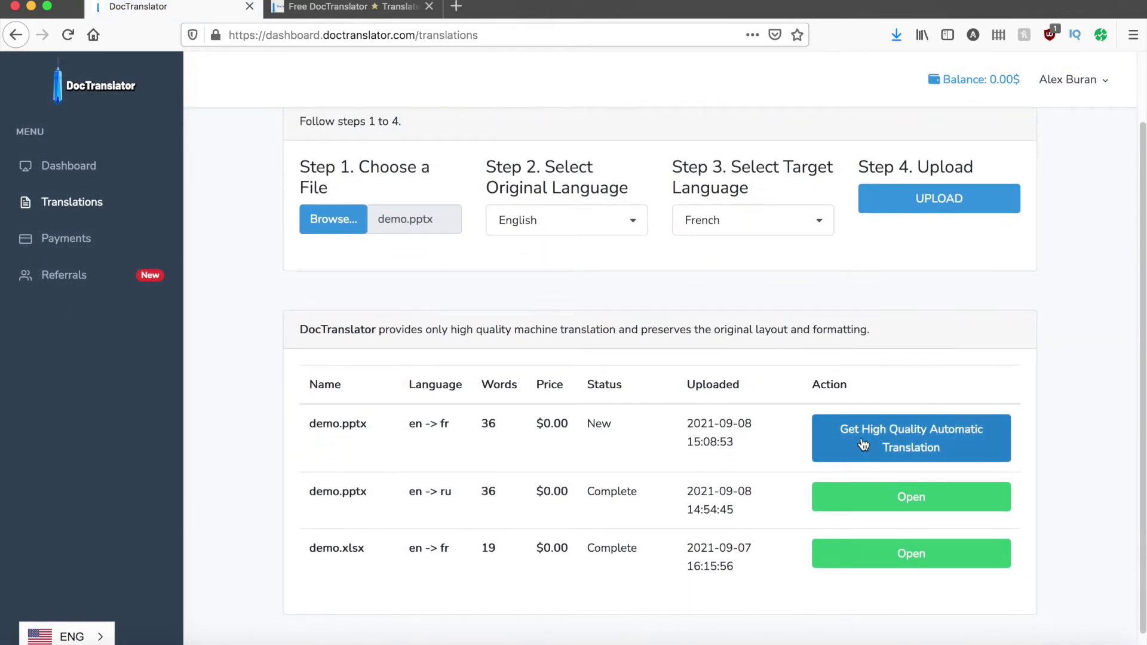
left_click(910, 432)
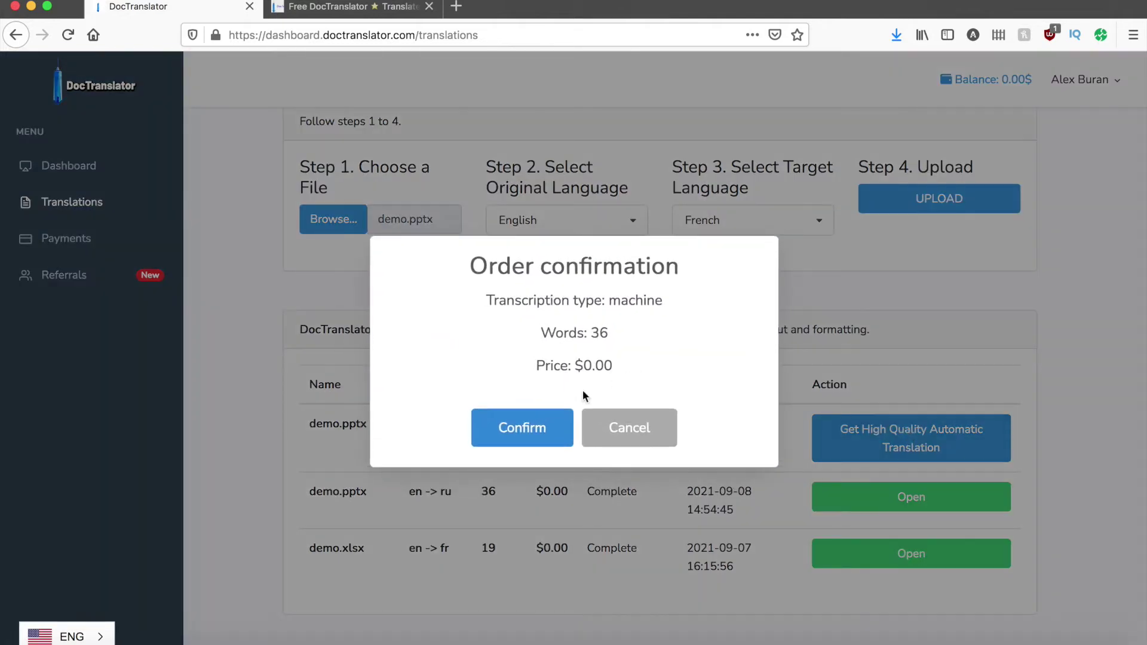
Confirm the free order and download the finished French file demo_en_fr.pptx.
left_click(526, 434)
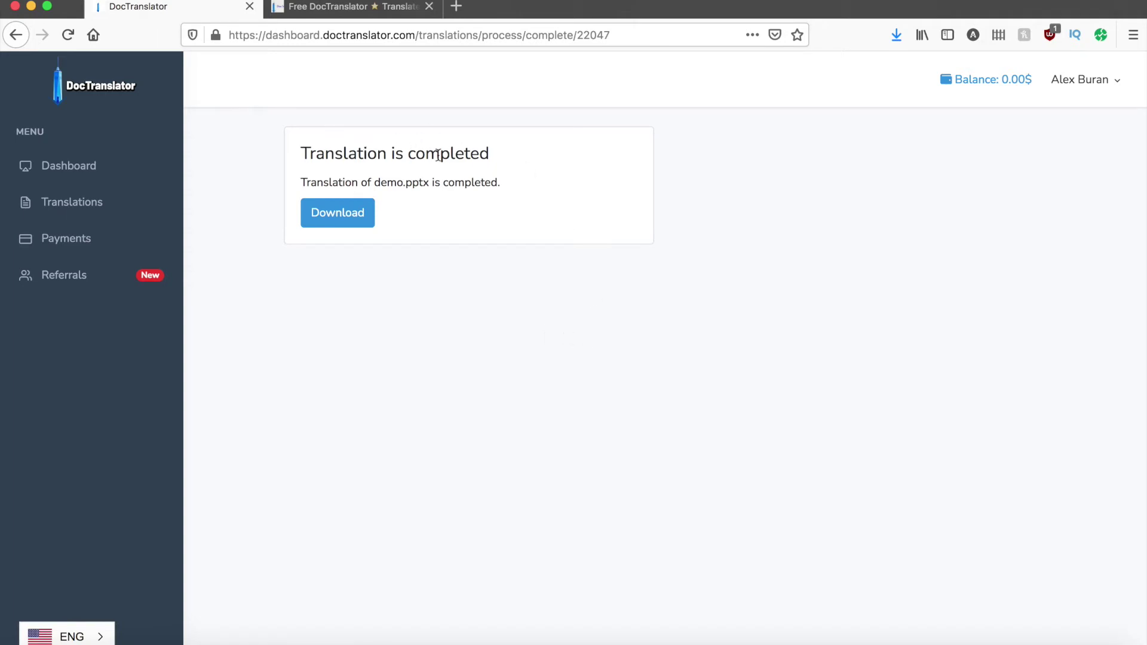
left_click(339, 213)
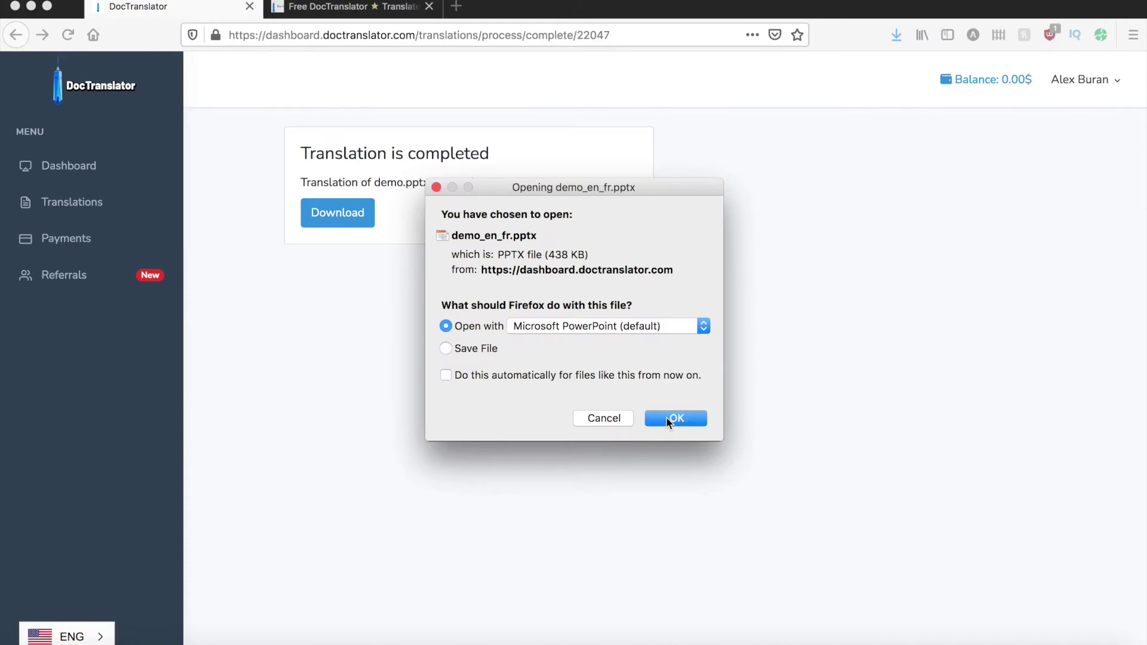
Open demo_en_fr.pptx in PowerPoint and review its two French slides.
left_click(675, 418)
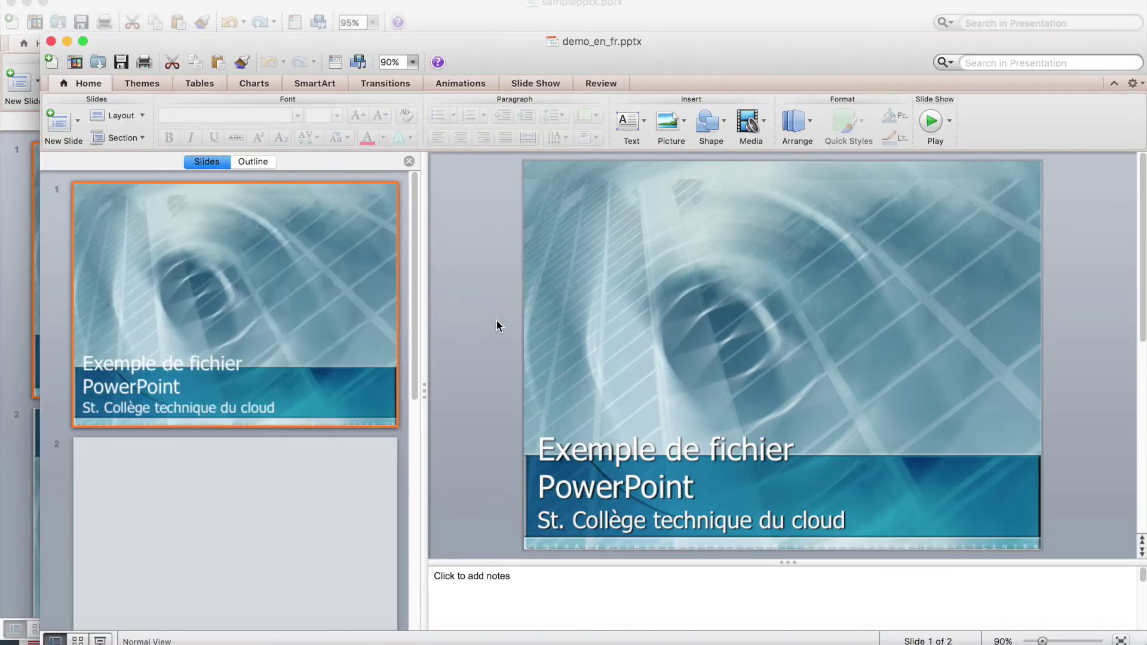
left_click(275, 532)
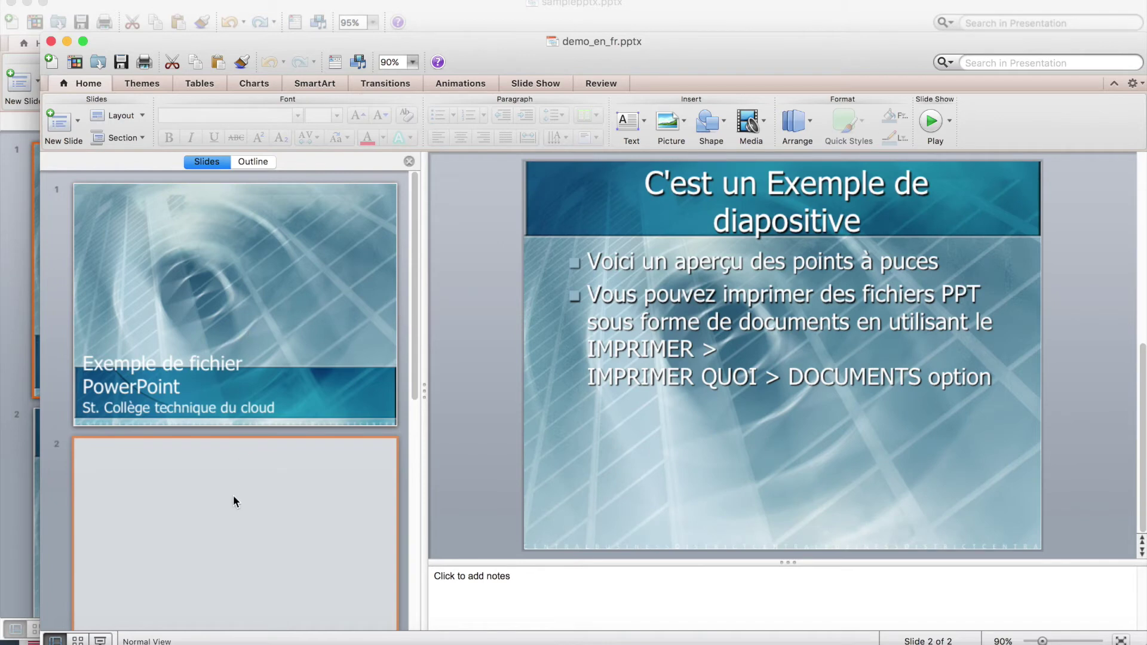
left_click(190, 335)
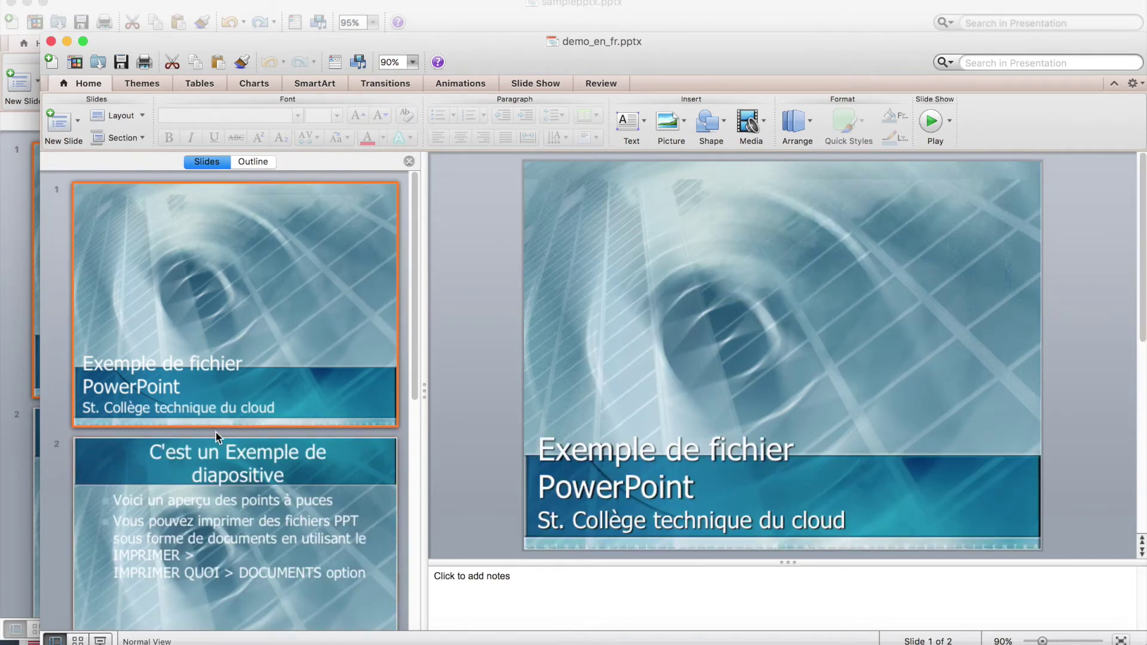
left_click(221, 465)
Return to the French title slide, then close the French and sample deck windows.
left_click(236, 332)
left_click(51, 40)
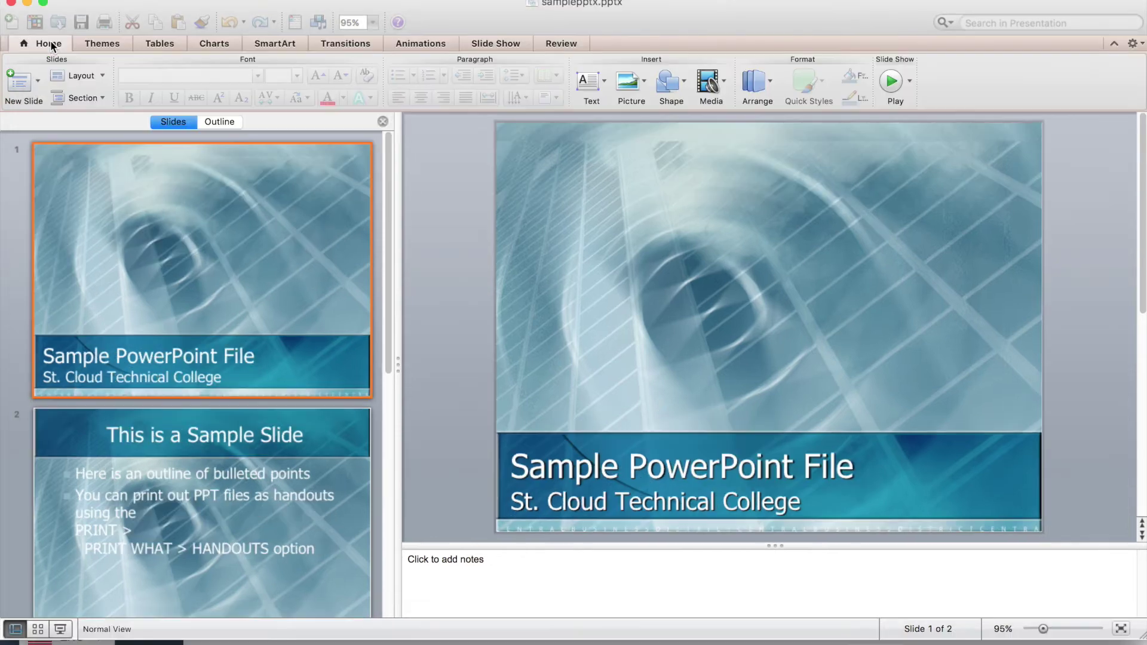
left_click(13, 3)
Close the original demo.pptx window and choose demo.pptx again for translation.
left_click(13, 4)
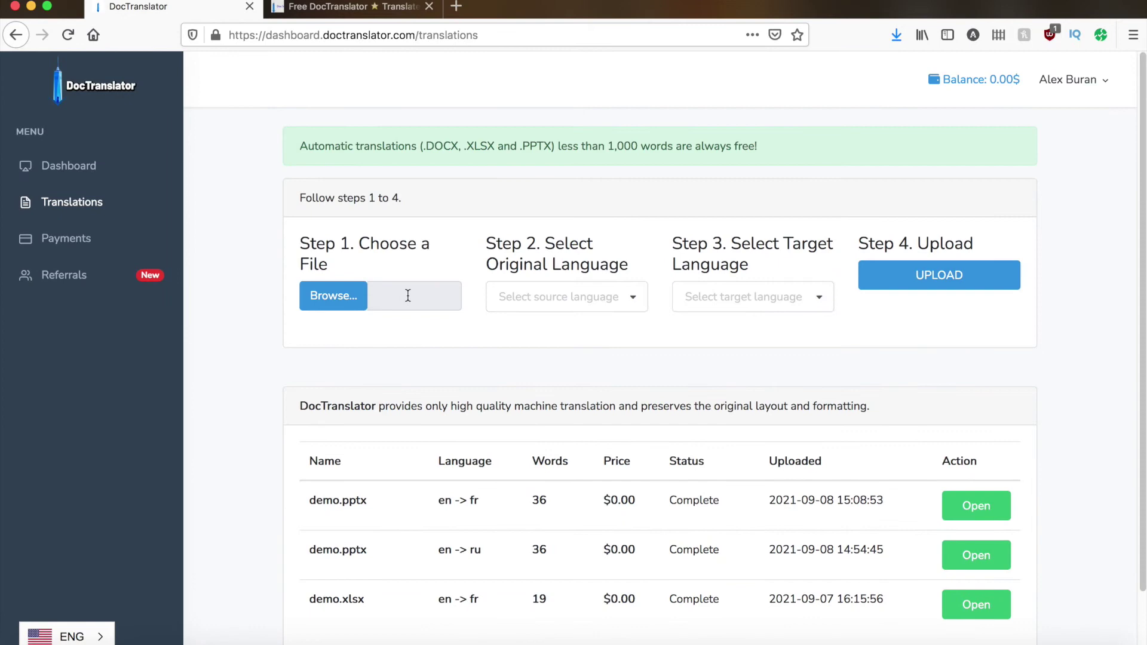
left_click(356, 304)
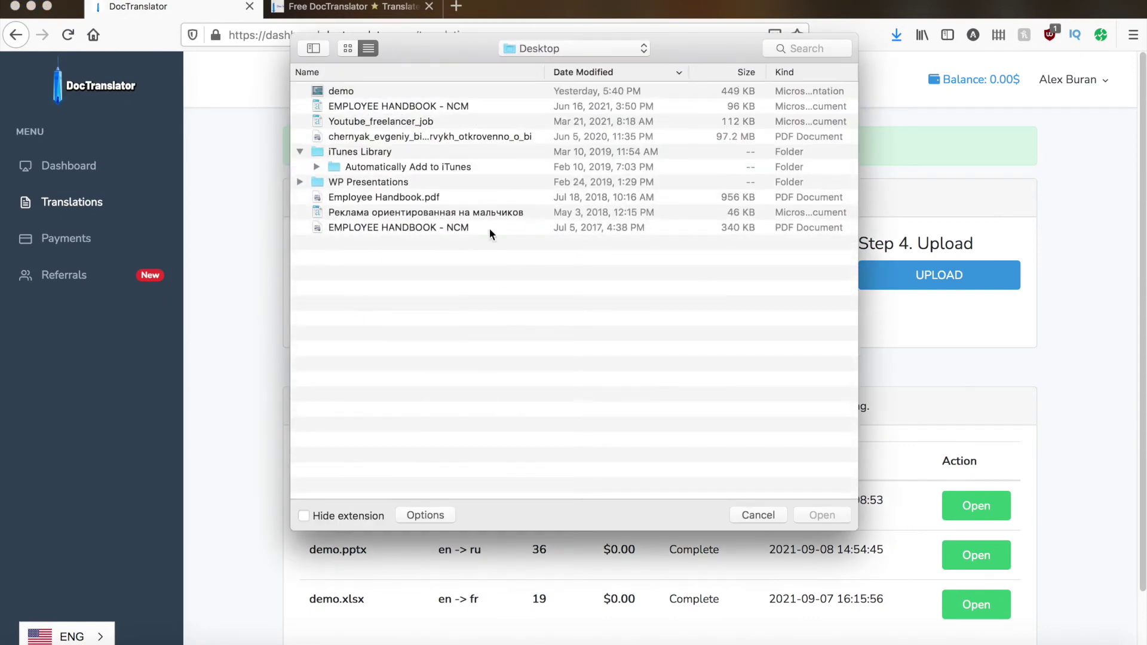
left_click(341, 92)
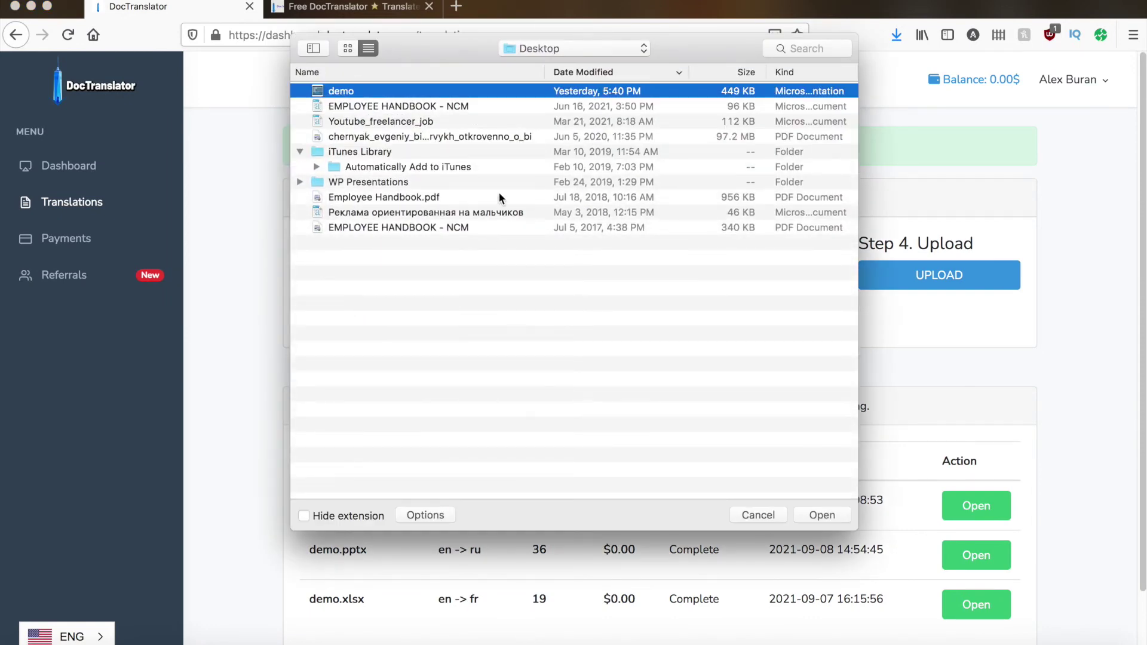
left_click(823, 517)
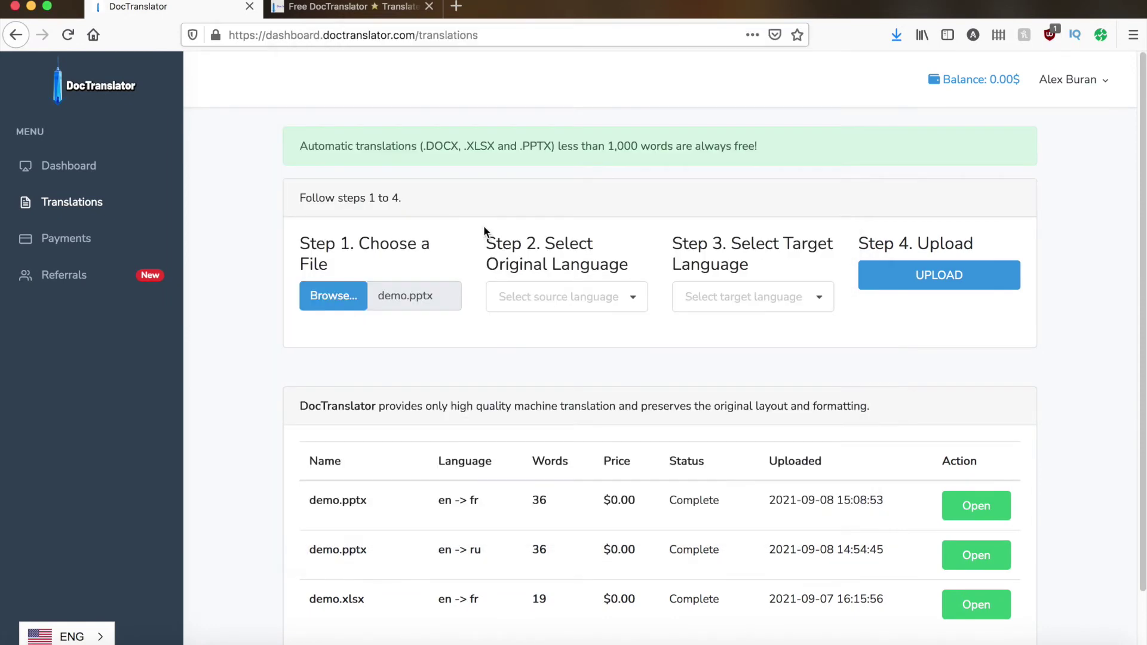
Set English to Russian, upload demo.pptx, and request the free automatic translation.
left_click(530, 296)
type("english")
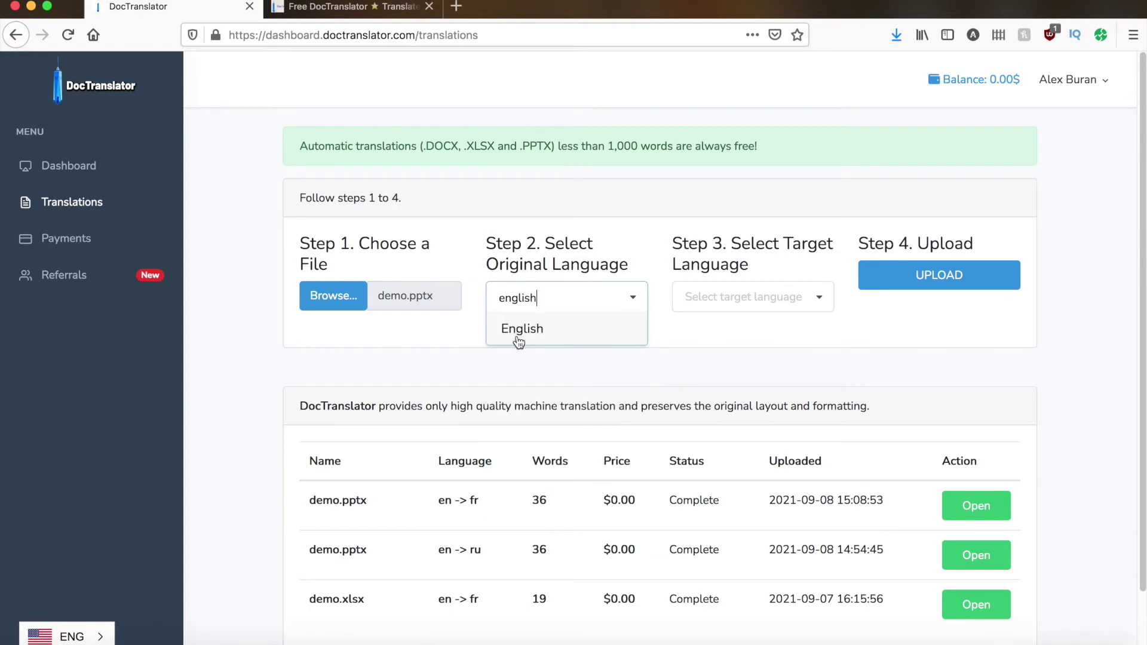
left_click(522, 328)
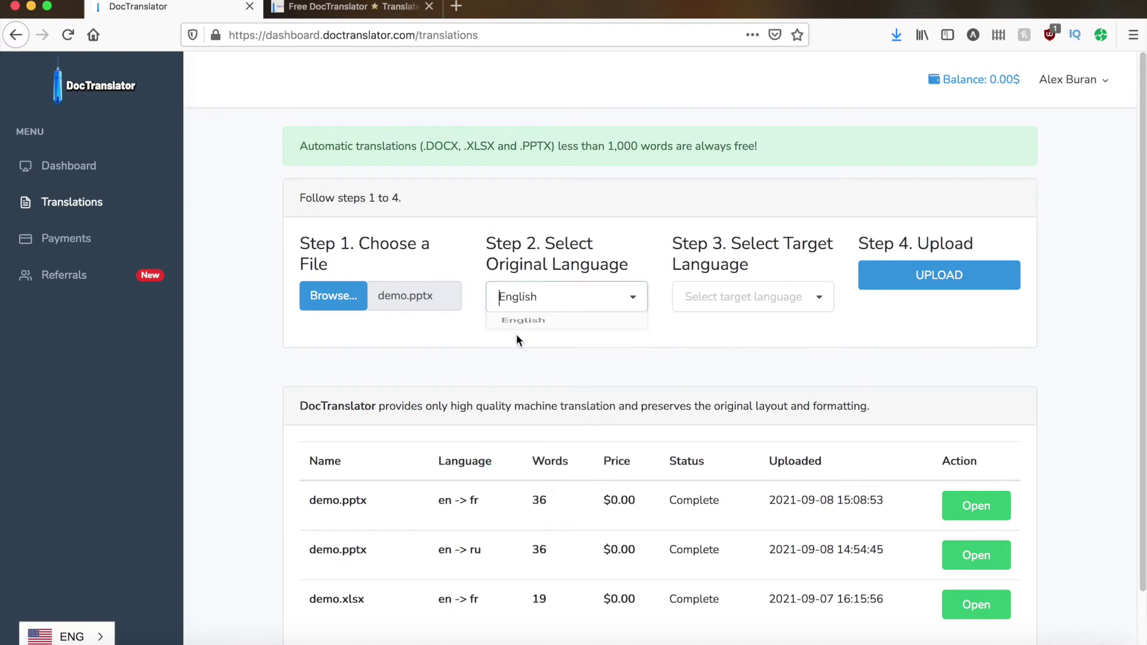
left_click(737, 297)
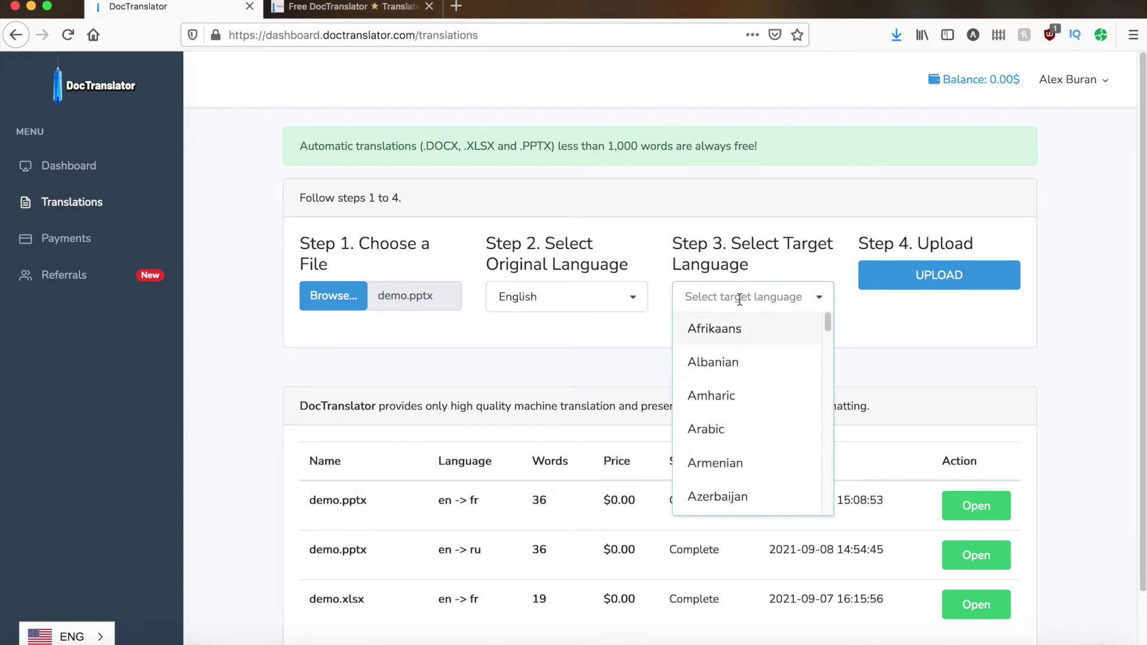
type("rus")
left_click(709, 328)
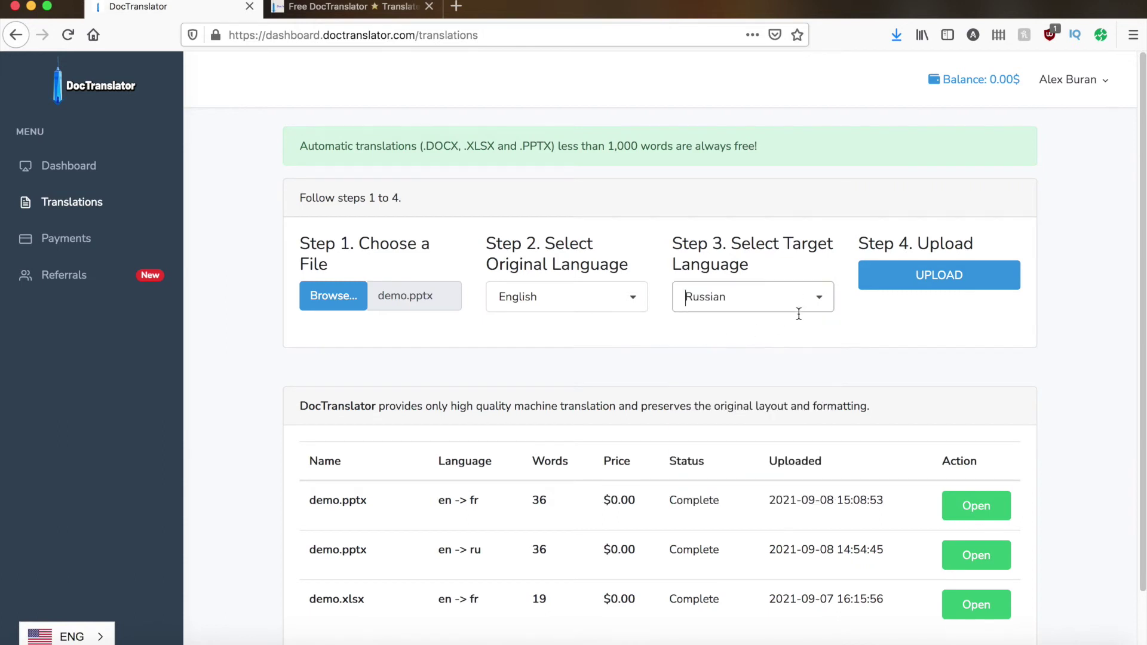
left_click(939, 275)
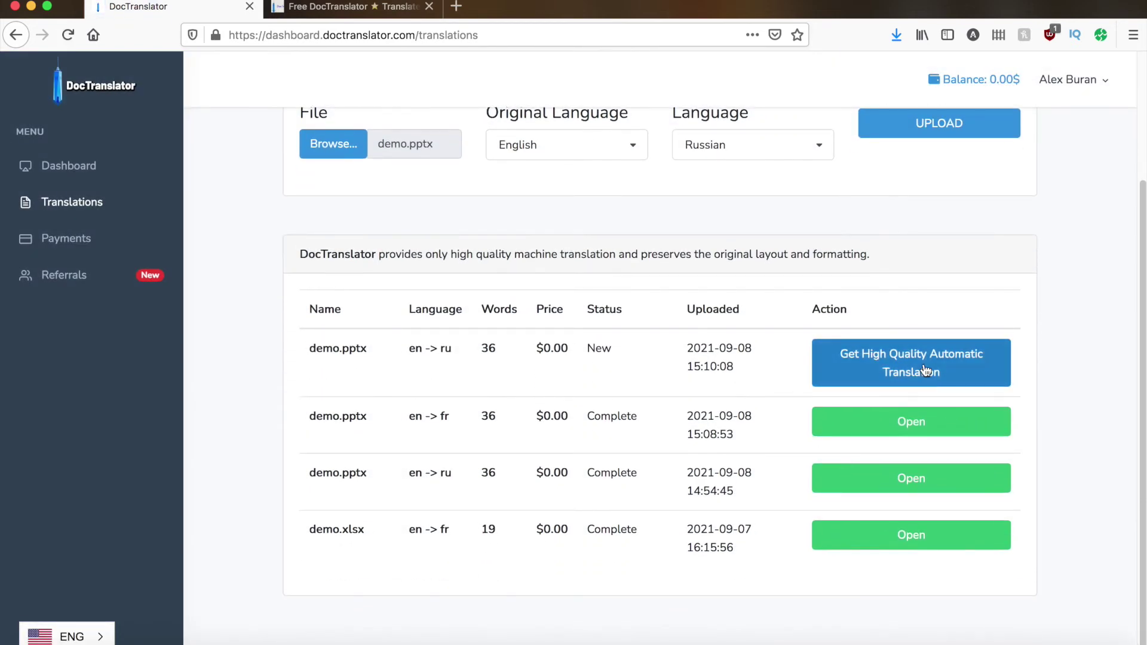
left_click(924, 367)
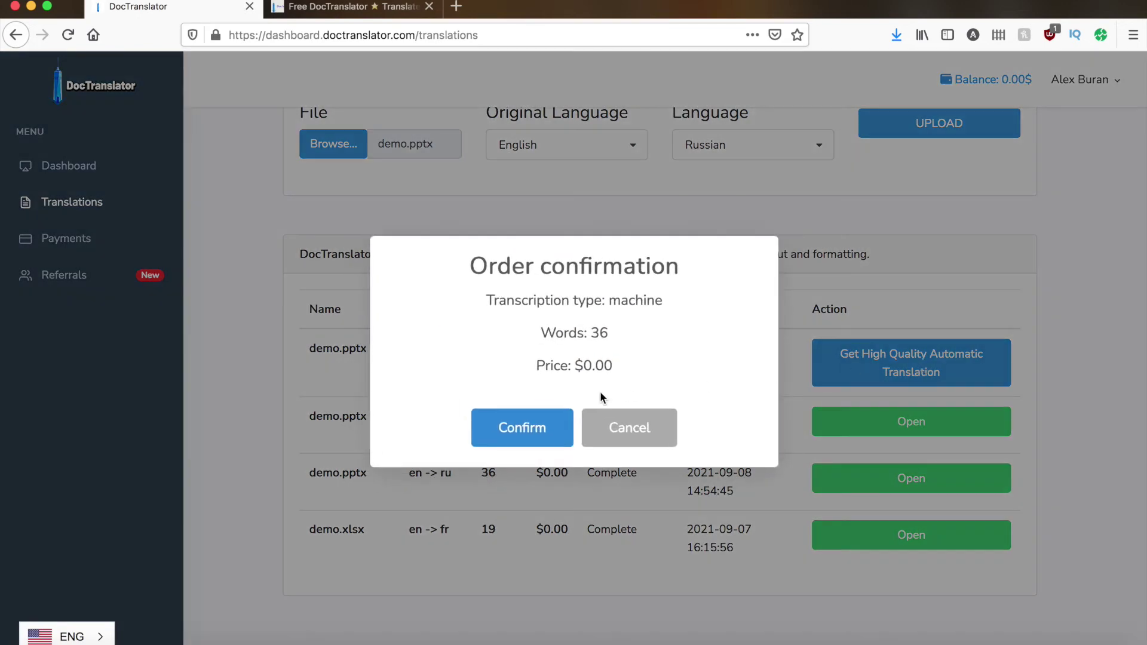
Confirm the free order, download demo_en_ru.pptx, and open it in PowerPoint.
left_click(521, 426)
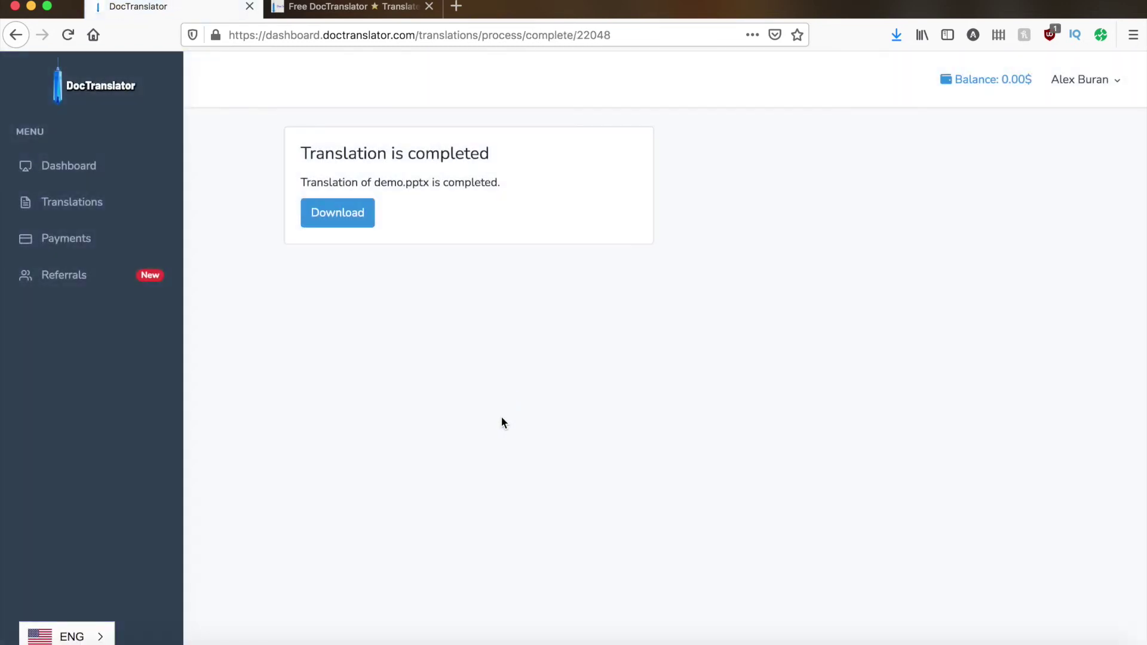
left_click(337, 213)
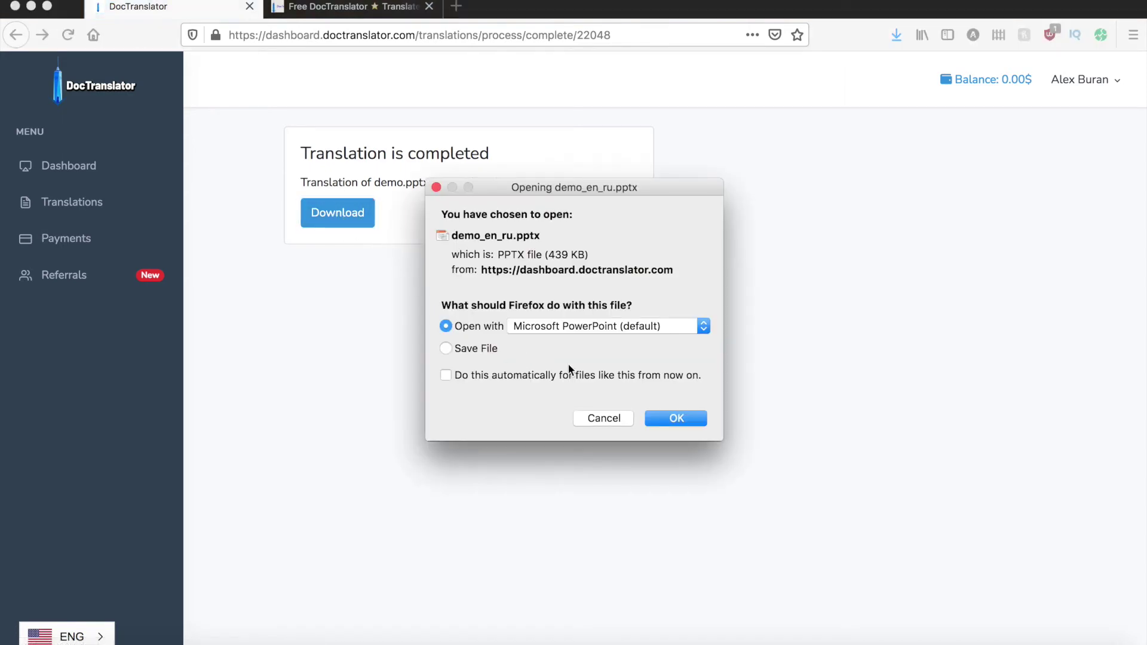
left_click(664, 419)
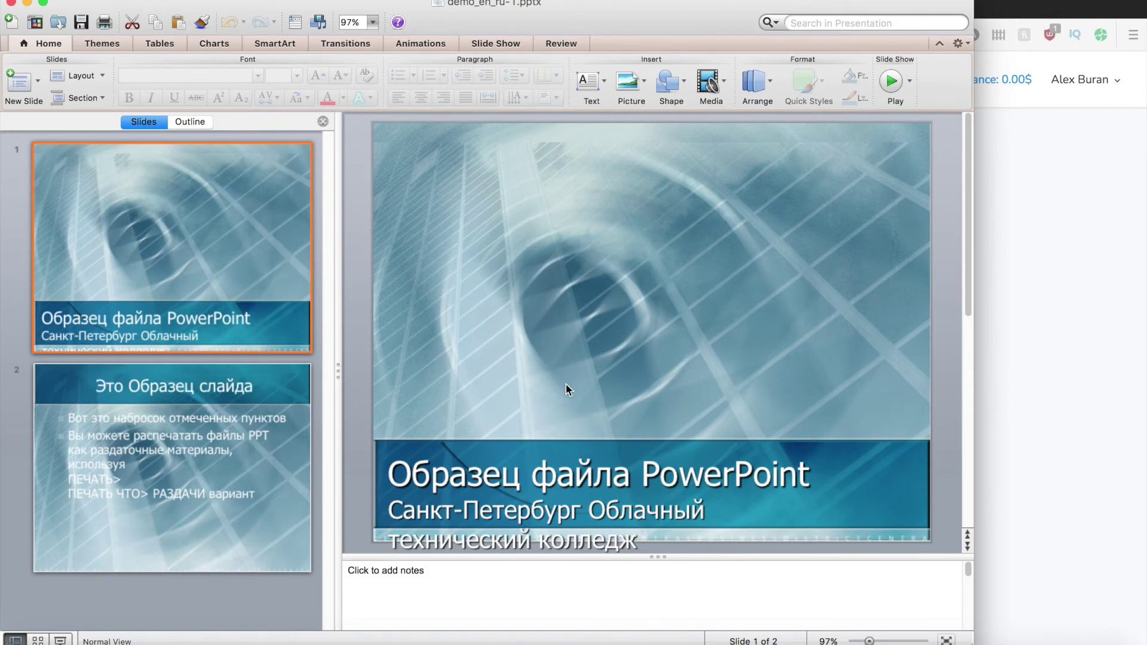
Review both Russian slides, shrink the title slide's subtitle box, and return to DocTranslator.
left_click(177, 419)
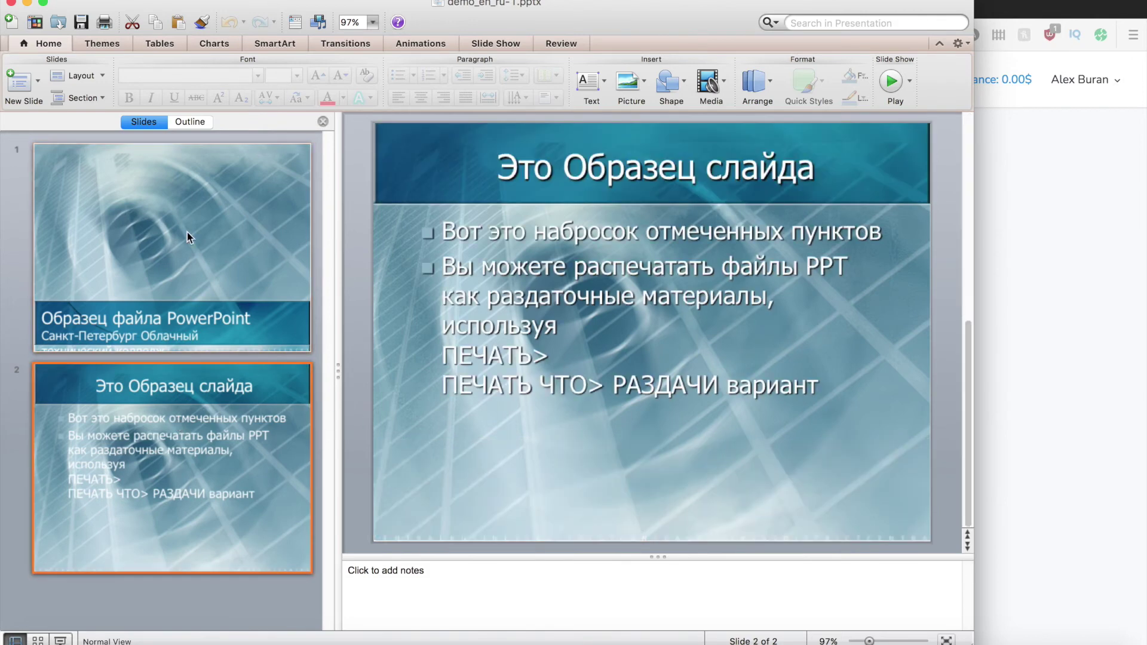
left_click(180, 213)
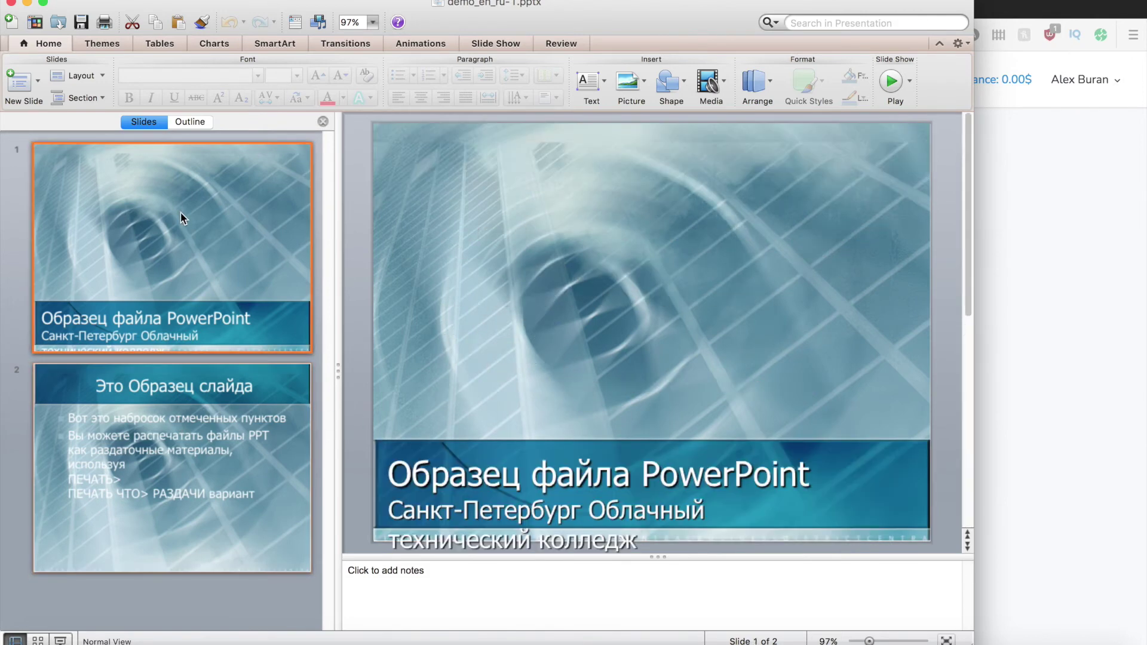
left_click(507, 516)
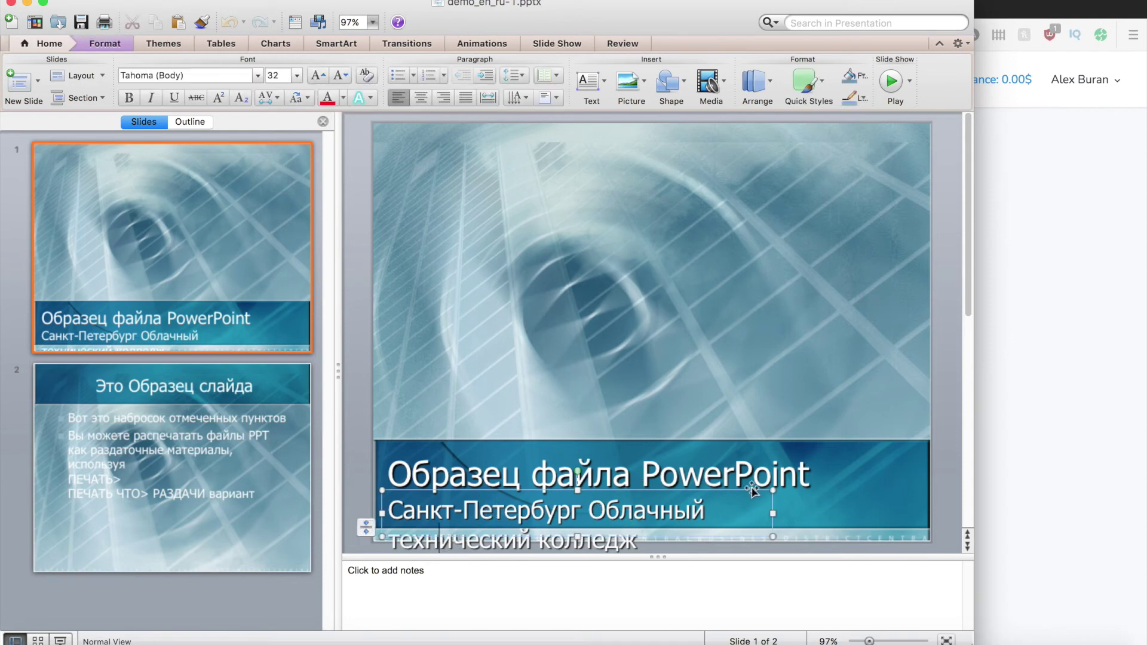
left_click_drag(773, 535, 765, 520)
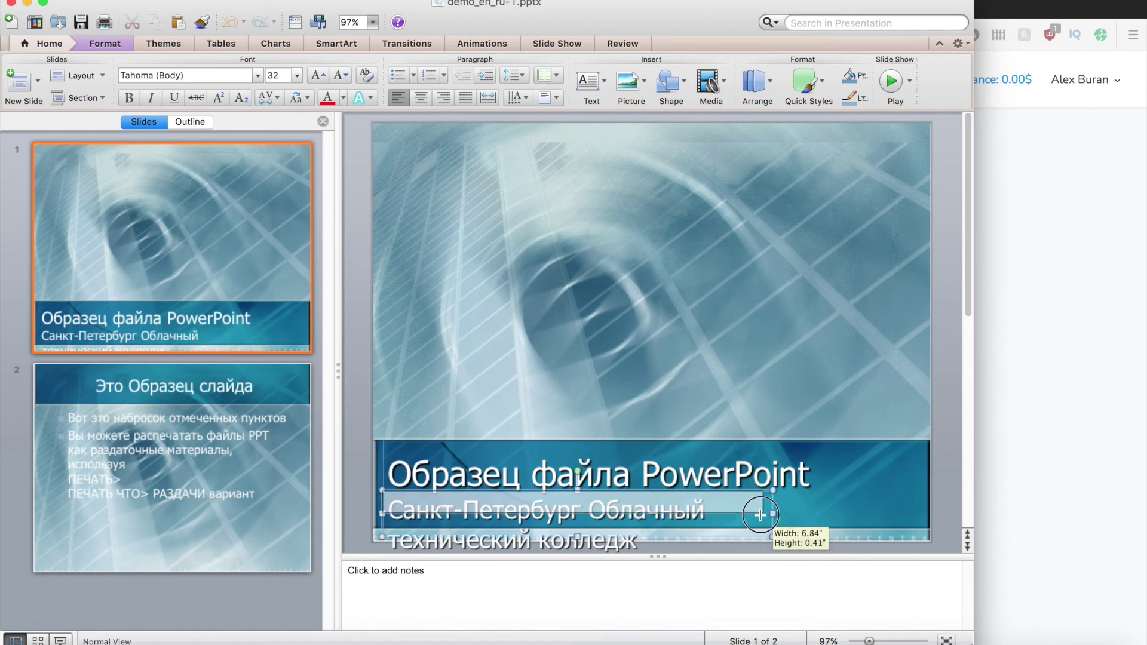
left_click(762, 516)
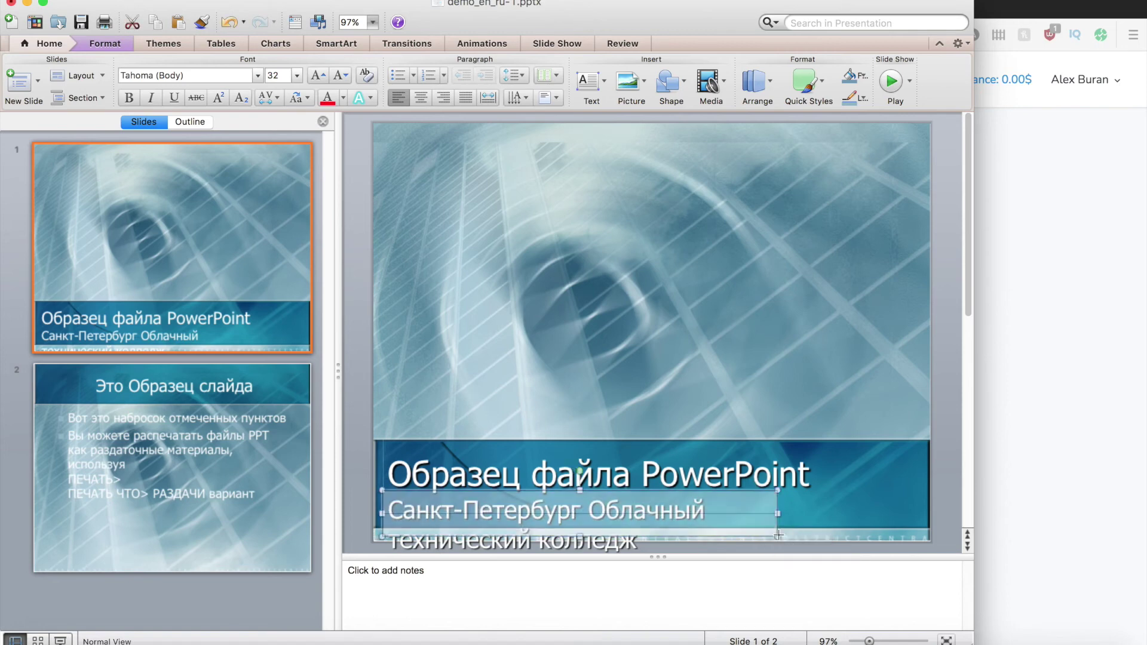
left_click(186, 426)
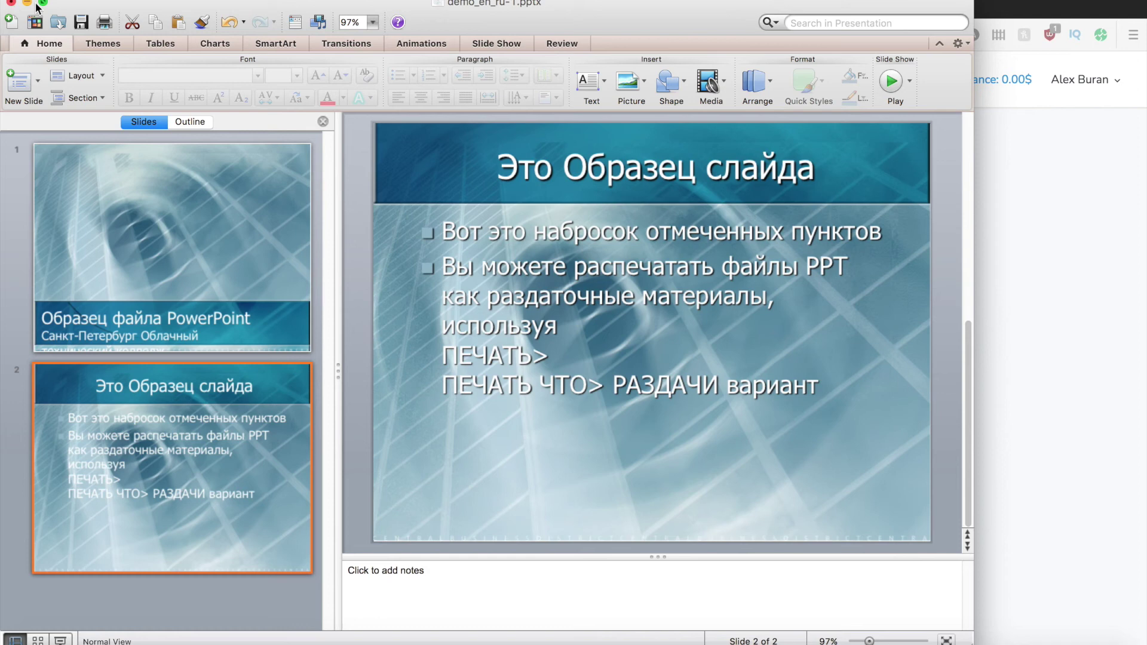
left_click(1030, 157)
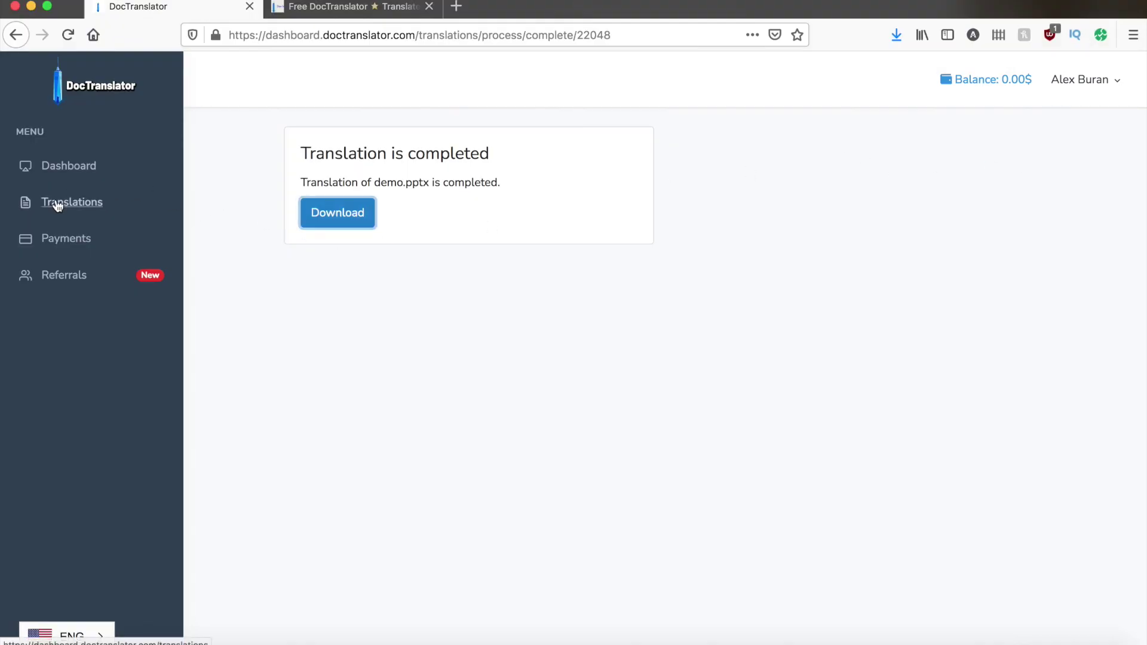
Leave the completion page through the Translations sidebar link to load the home page.
left_click(57, 164)
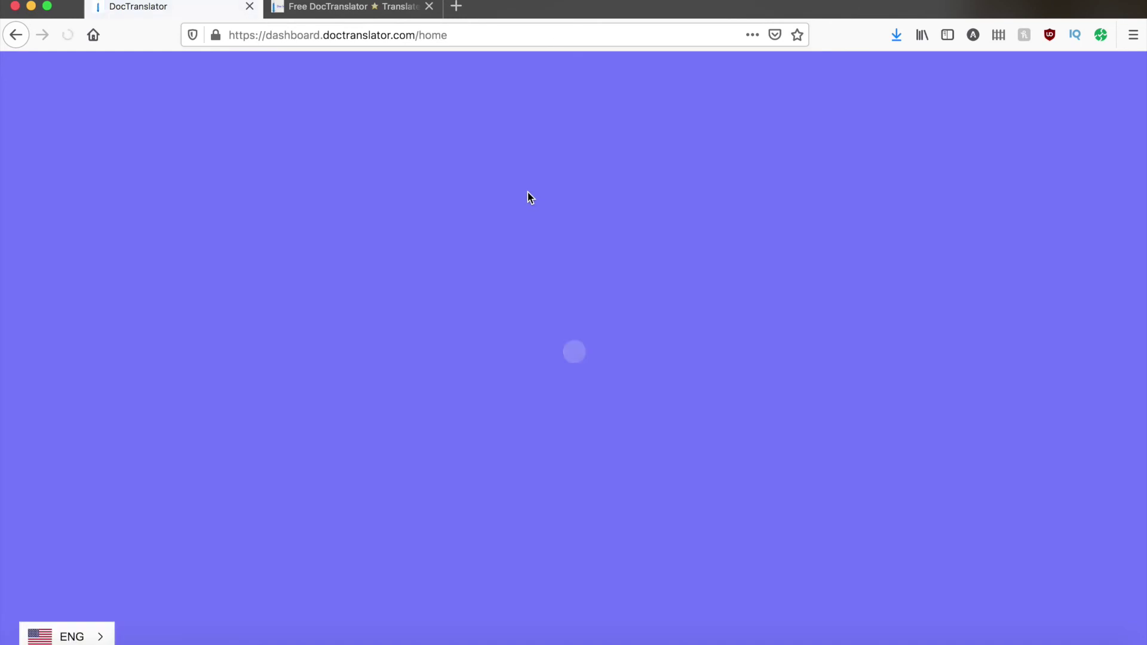